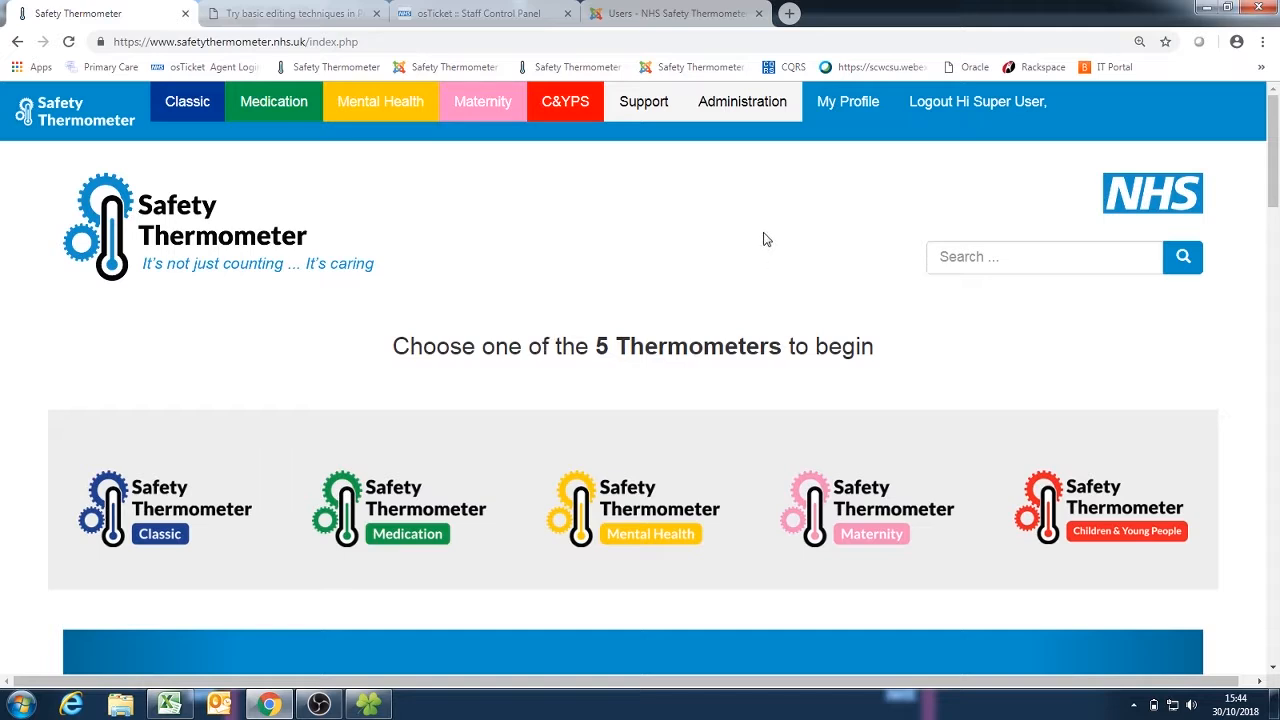
Step: Open the Administration section's user management page, search the organisation list for "dummy" and expand DUMMY ORG
left_click(740, 112)
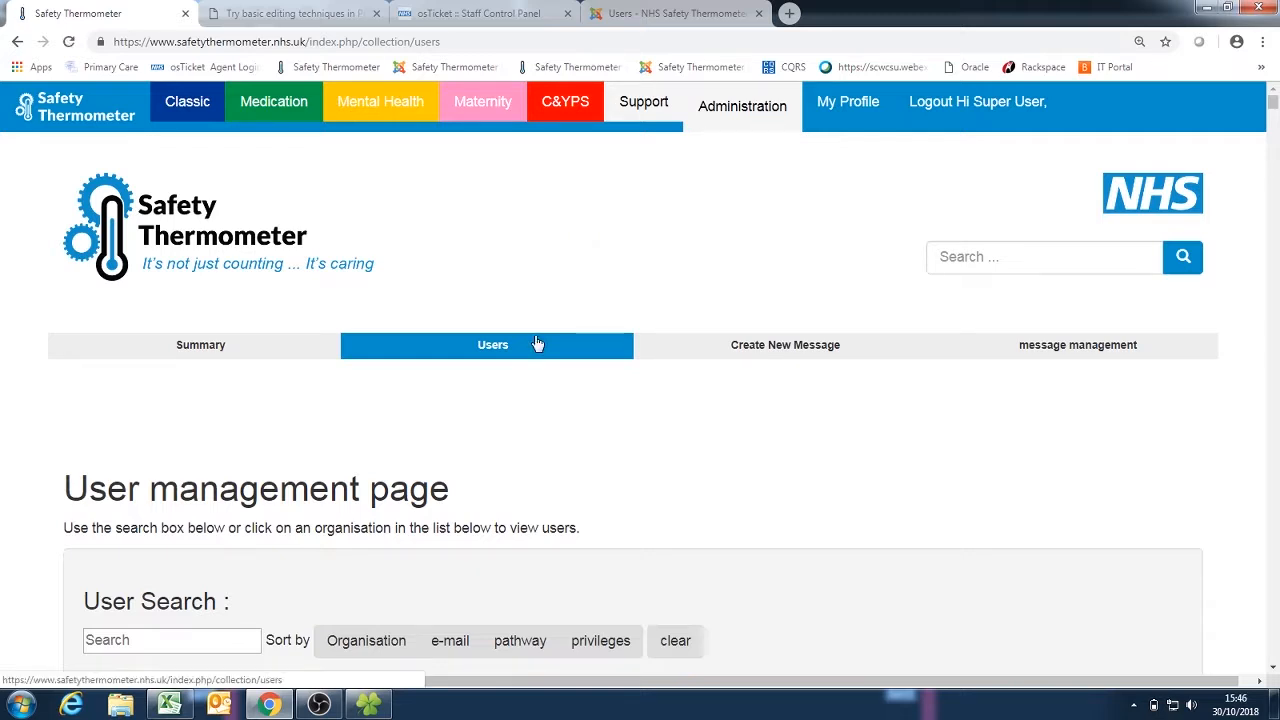
scroll(537, 344, "down", 6)
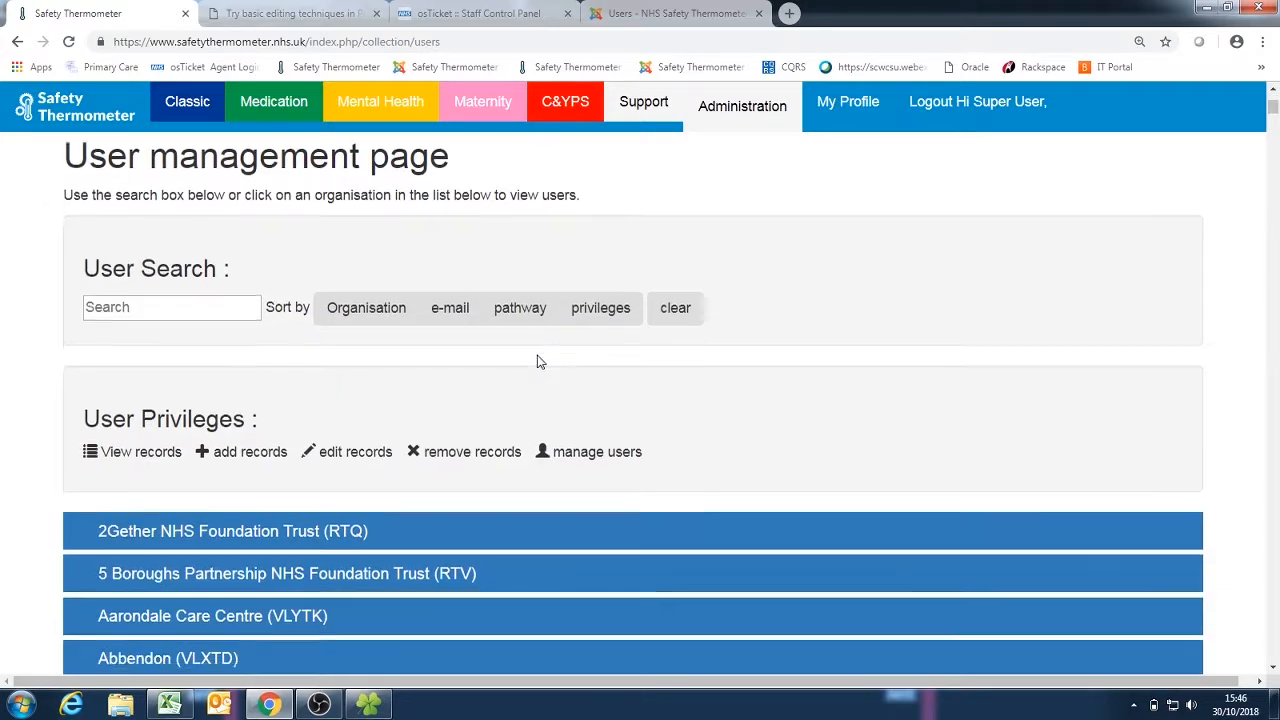
scroll(538, 363, "down", 3)
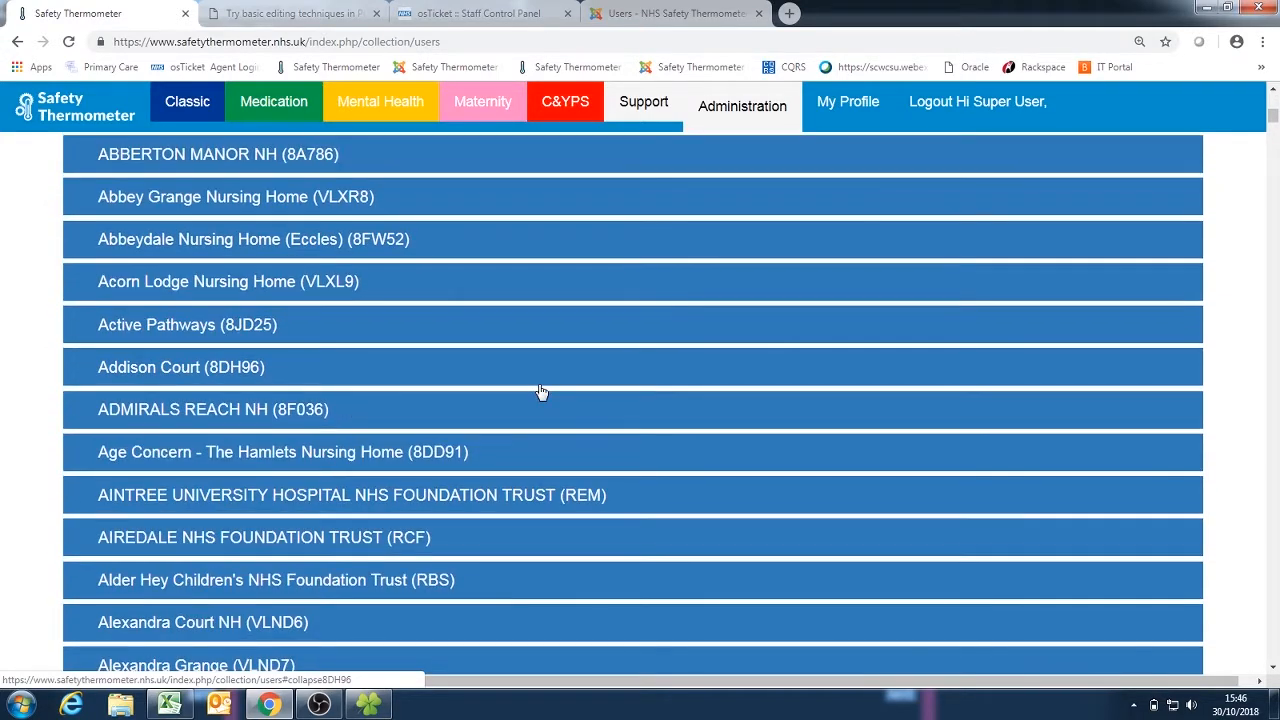
scroll(537, 363, "down", 2)
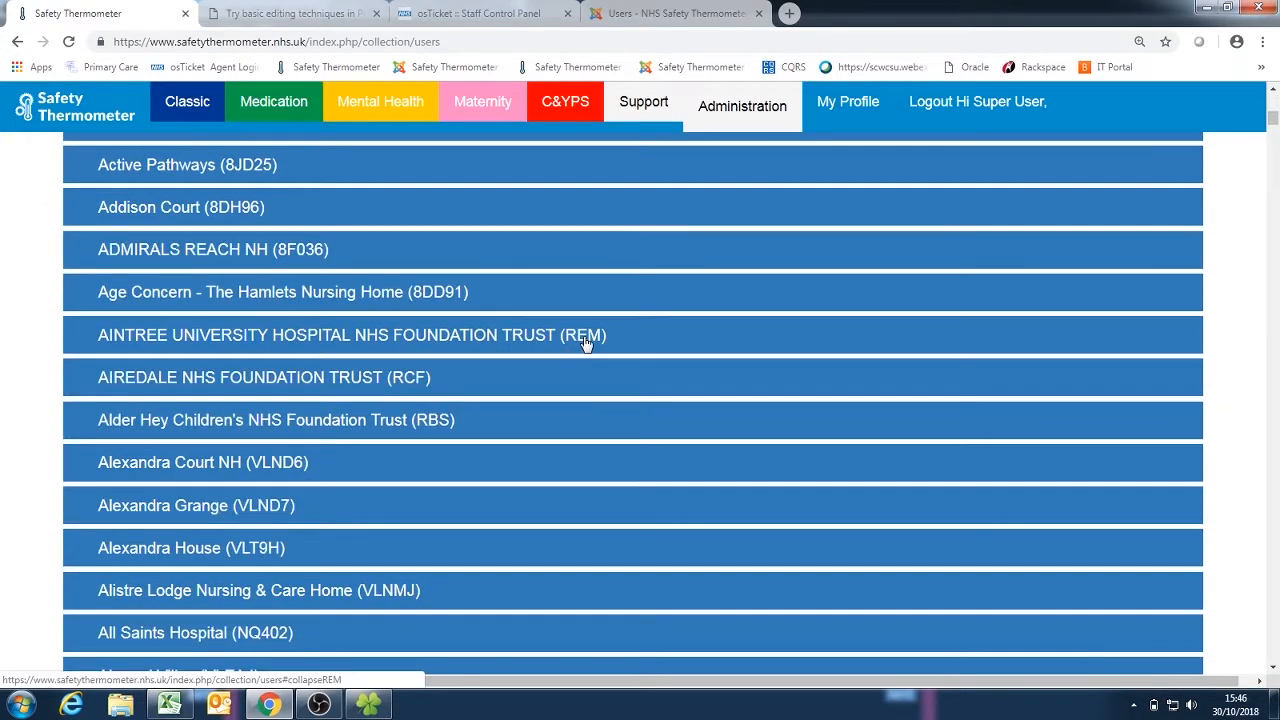
key("ctrl+f")
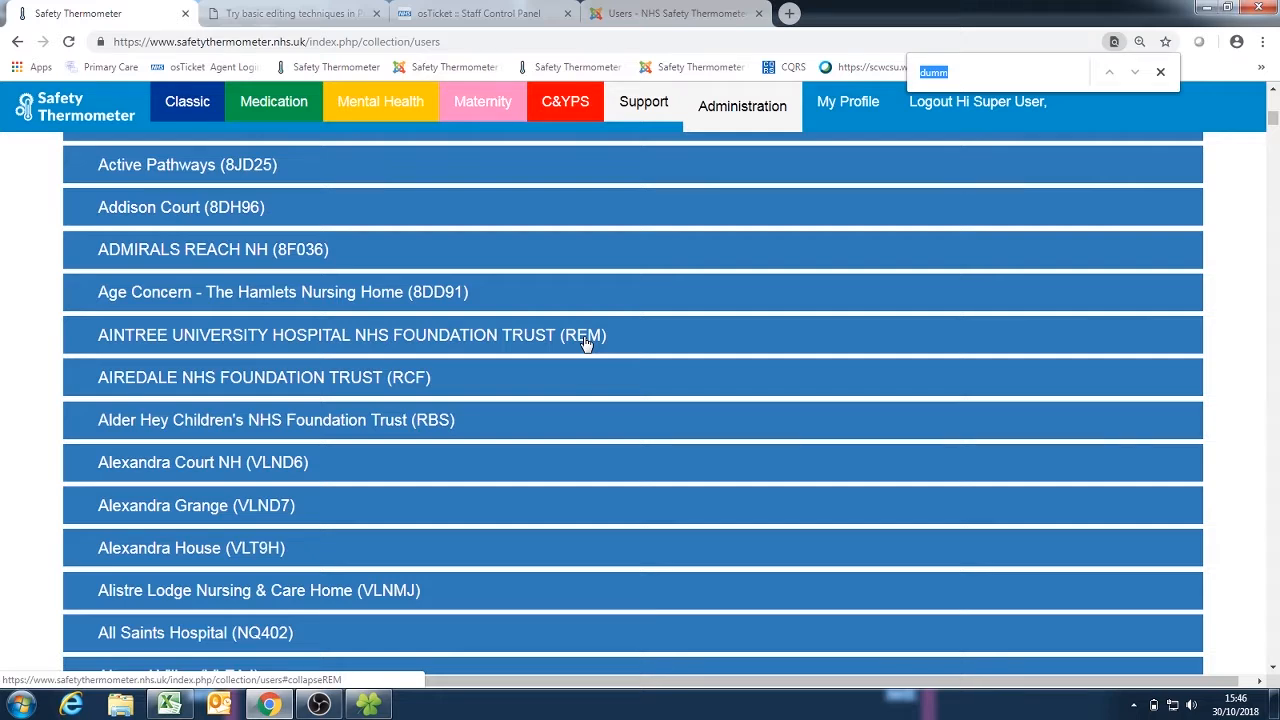
type("dummy")
key("Return")
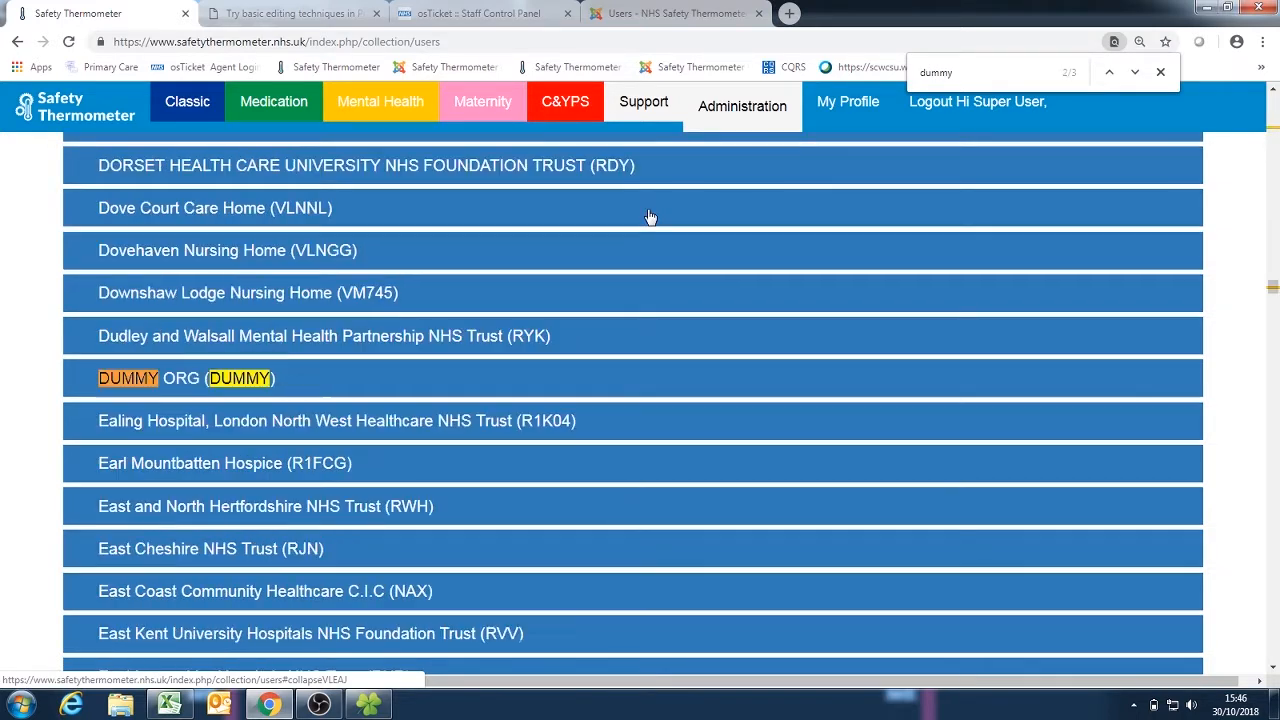
key("Return")
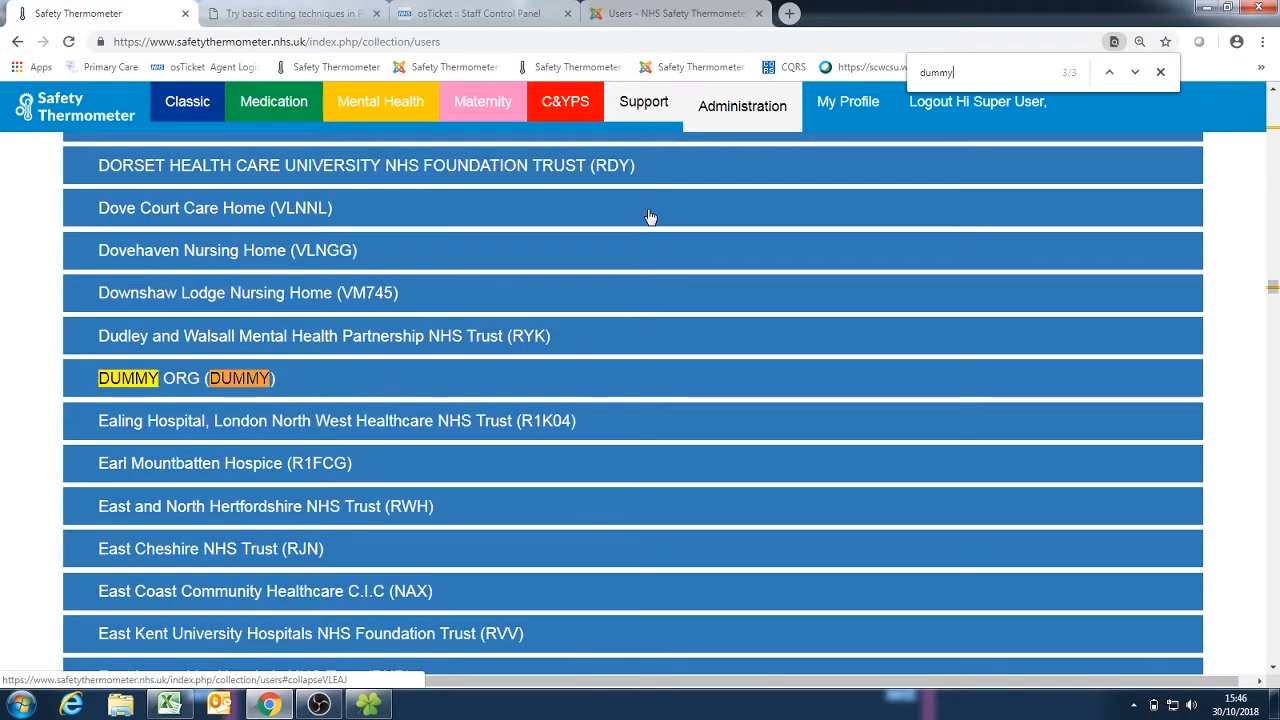
left_click(232, 386)
key("Escape")
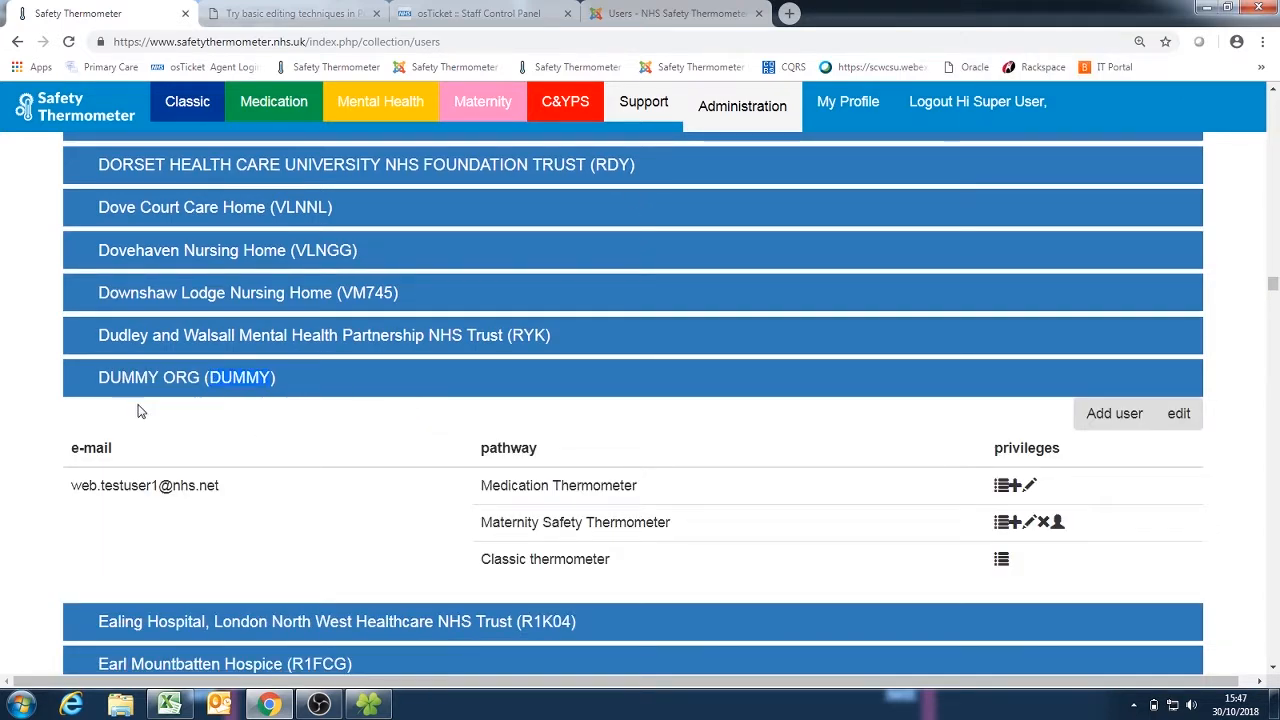
Step: Start adding a new user to DUMMY ORG and enter the user's e-mail address as the User Name
left_click(25, 405)
left_click(1108, 414)
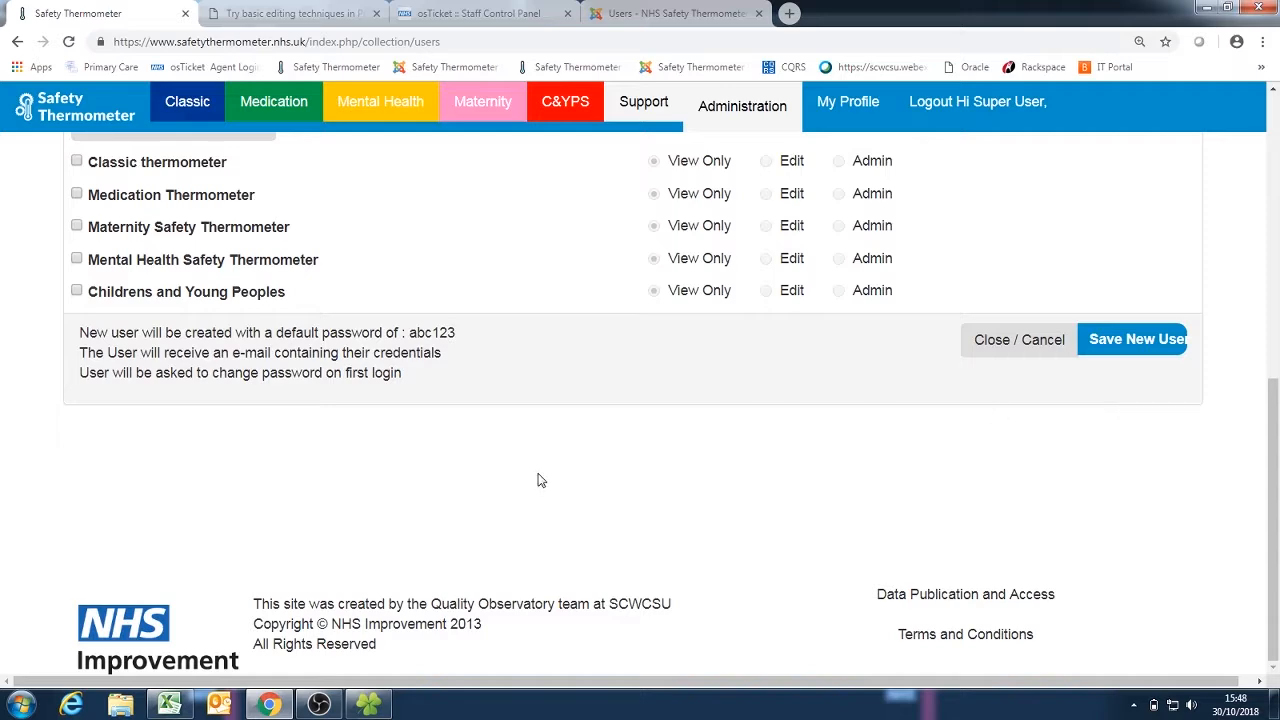
scroll(632, 391, "up", 3)
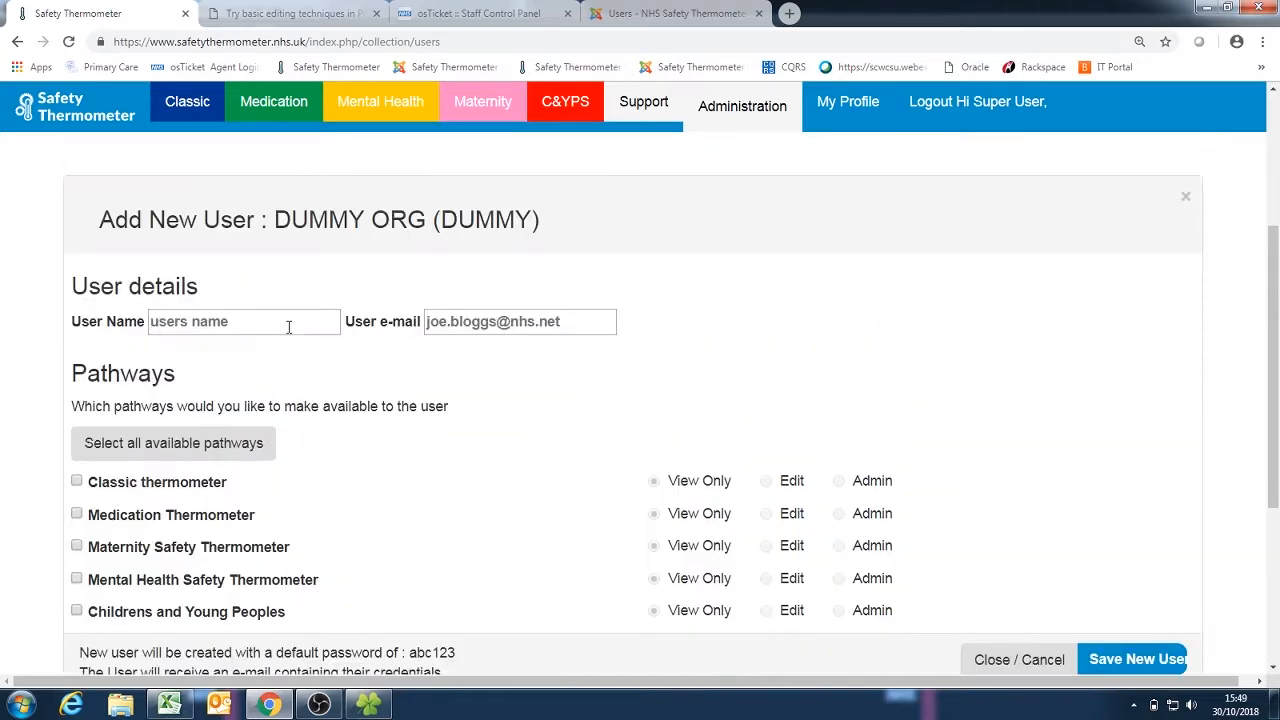
left_click(288, 327)
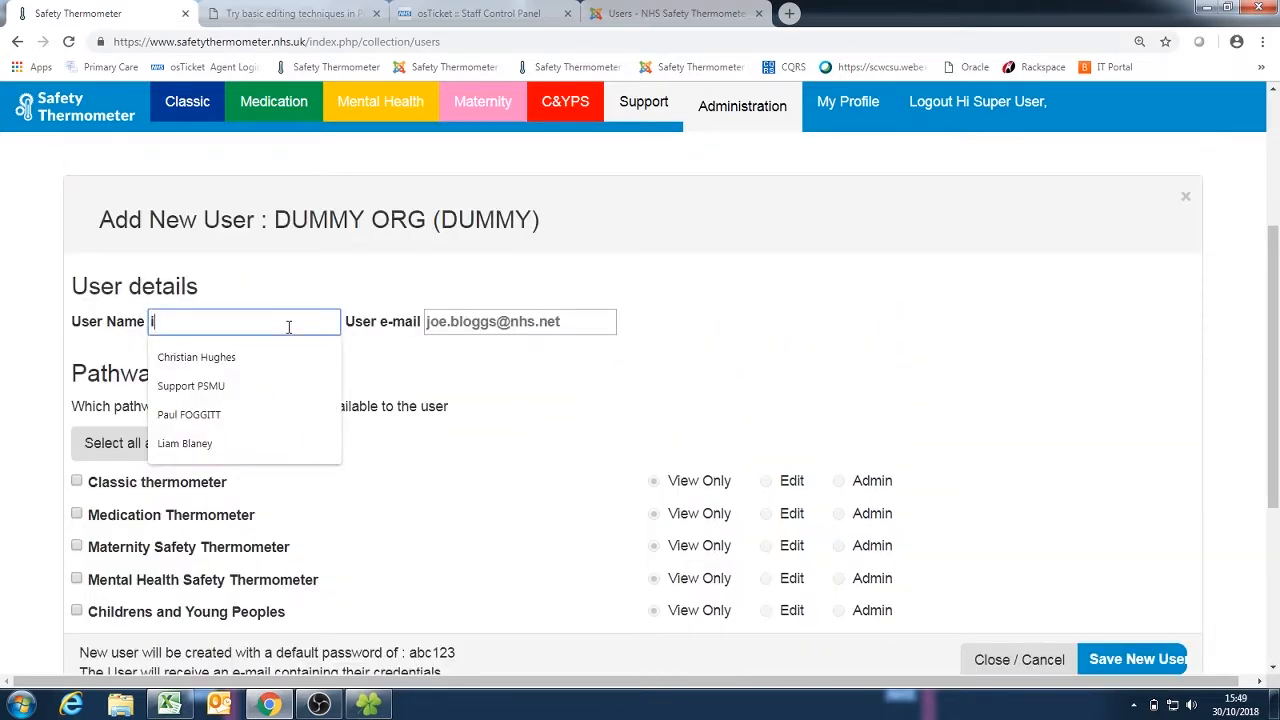
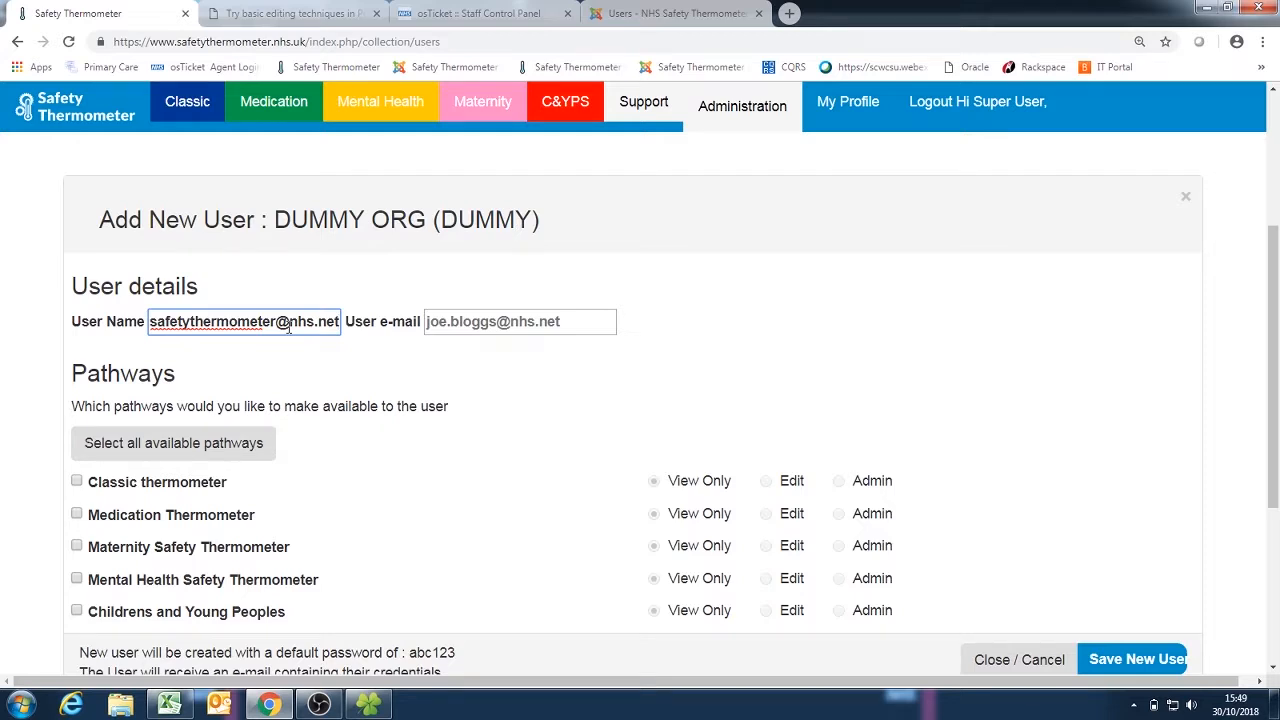
Step: Fill in the User e-mail with the same address as the User Name
key("Tab")
triple_click(289, 326)
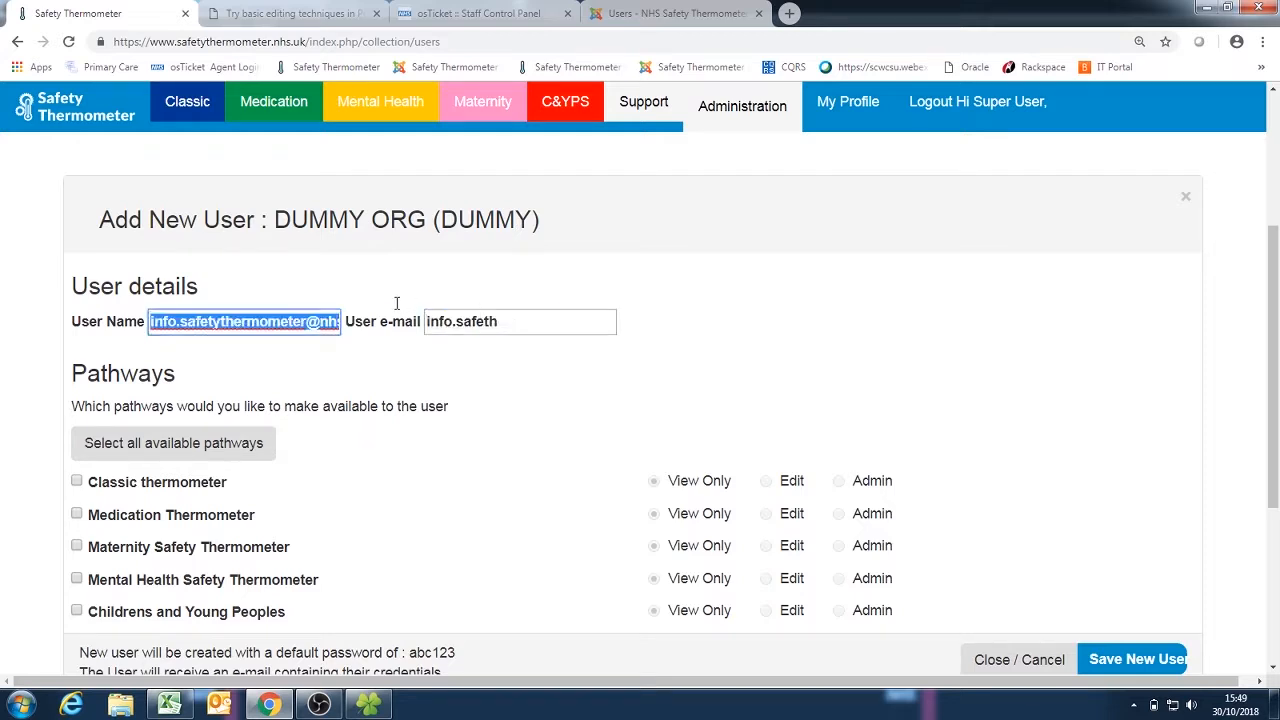
key("ctrl+c")
key("Tab")
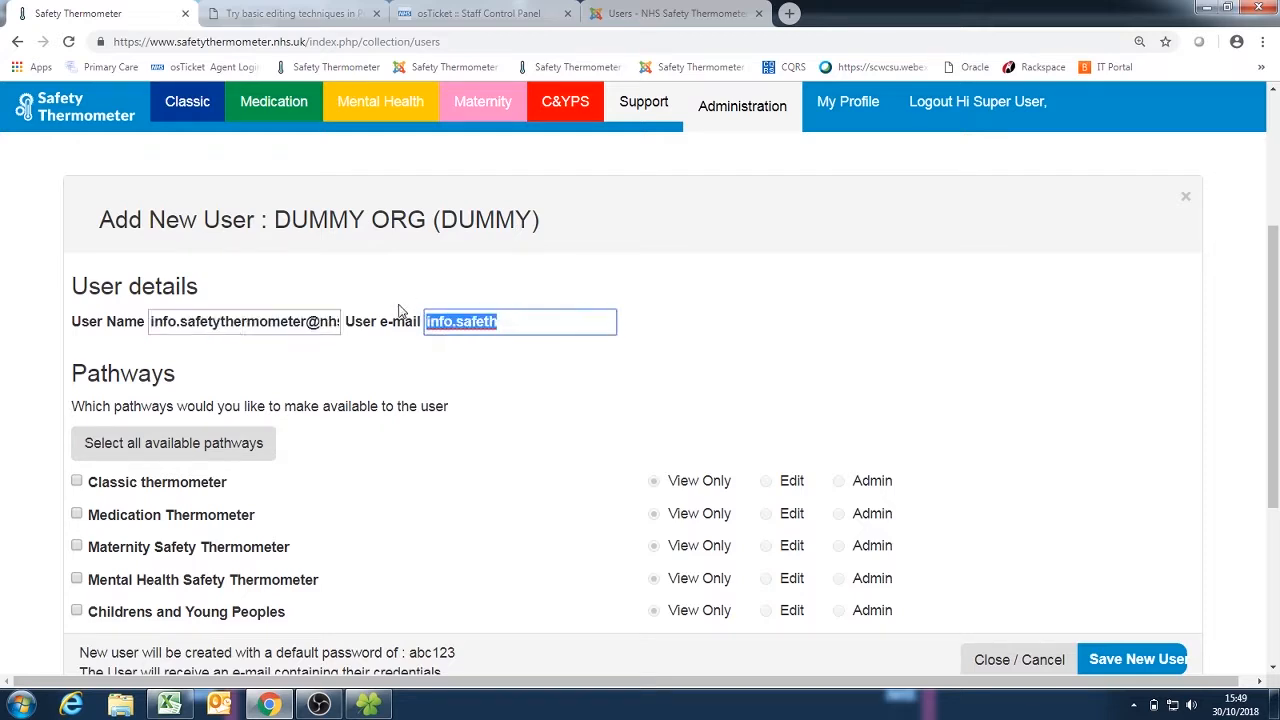
key("ctrl+v")
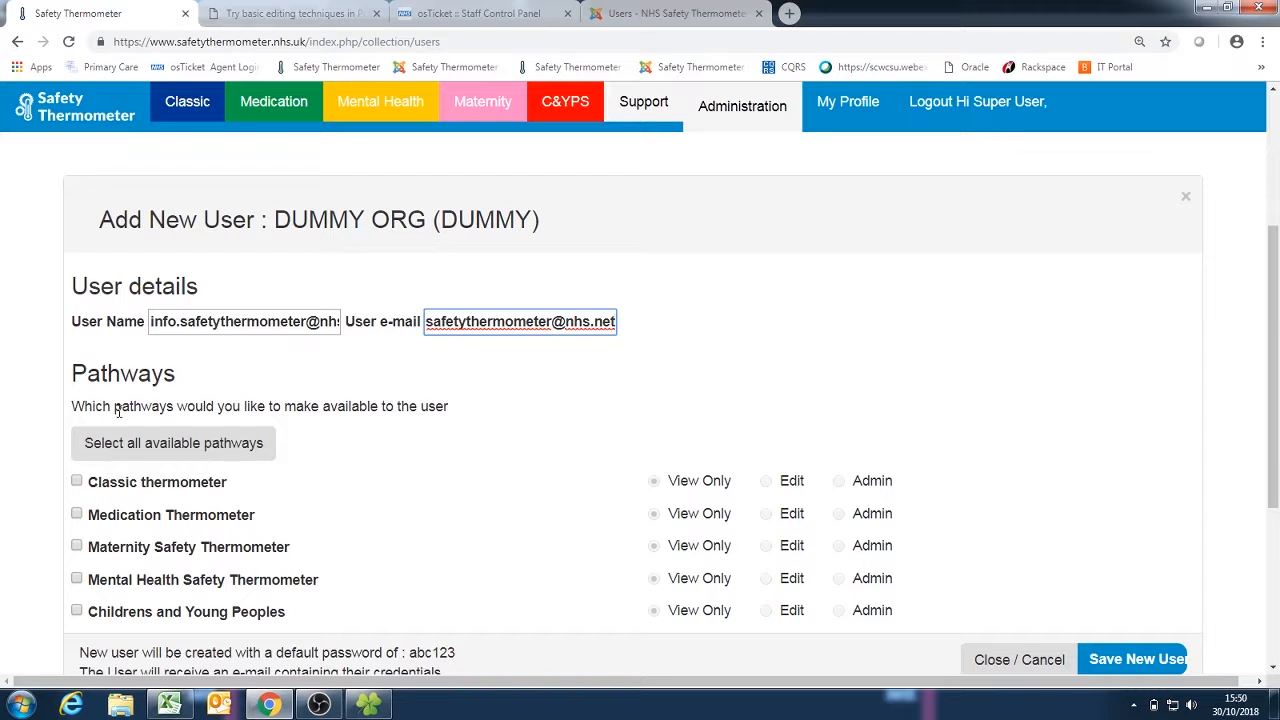
Step: Give the new user Edit rights on Classic thermometer and Admin rights on Medication Thermometer, and submit the new user
left_click(78, 483)
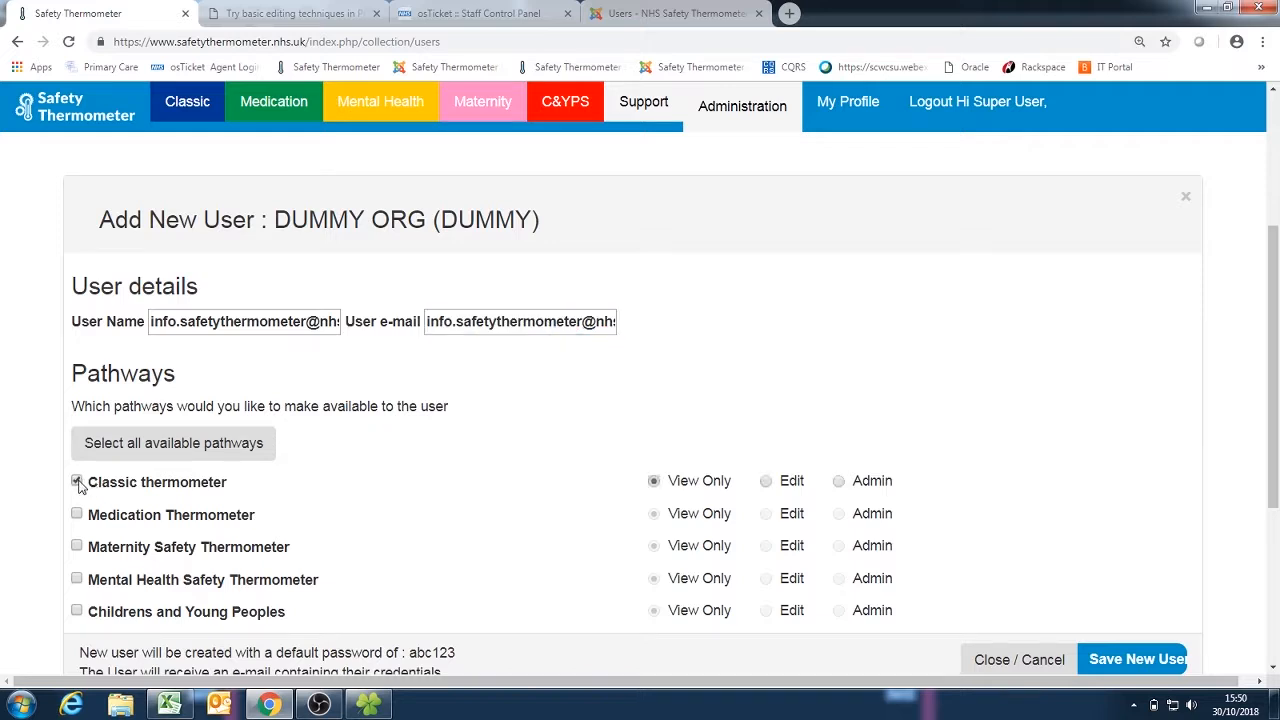
left_click(767, 485)
scroll(994, 510, "down", 3)
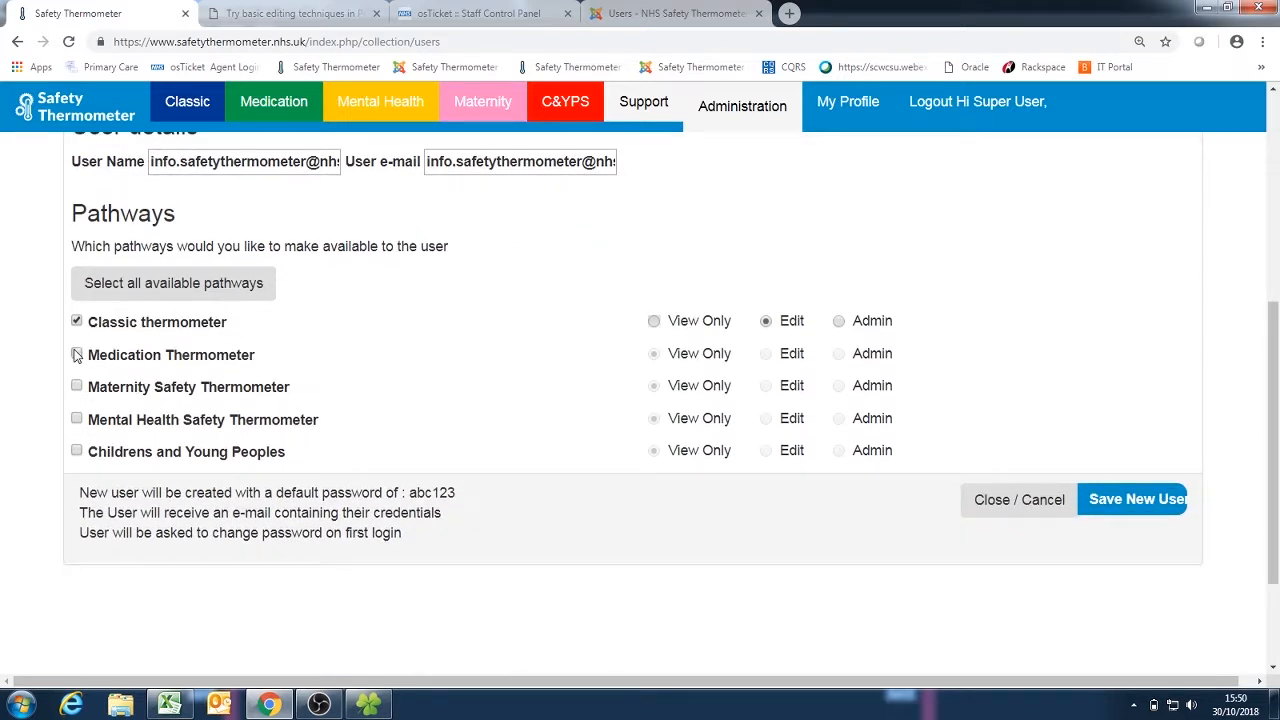
left_click(77, 355)
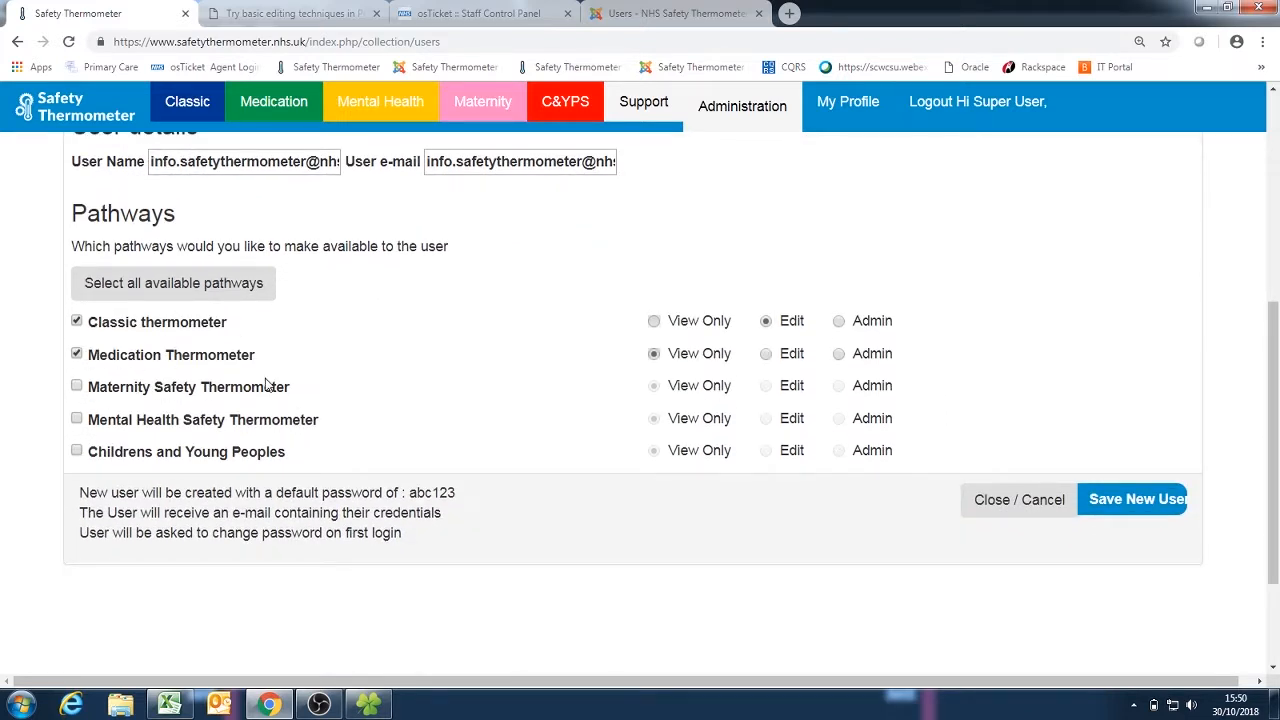
left_click(840, 355)
left_click(1122, 507)
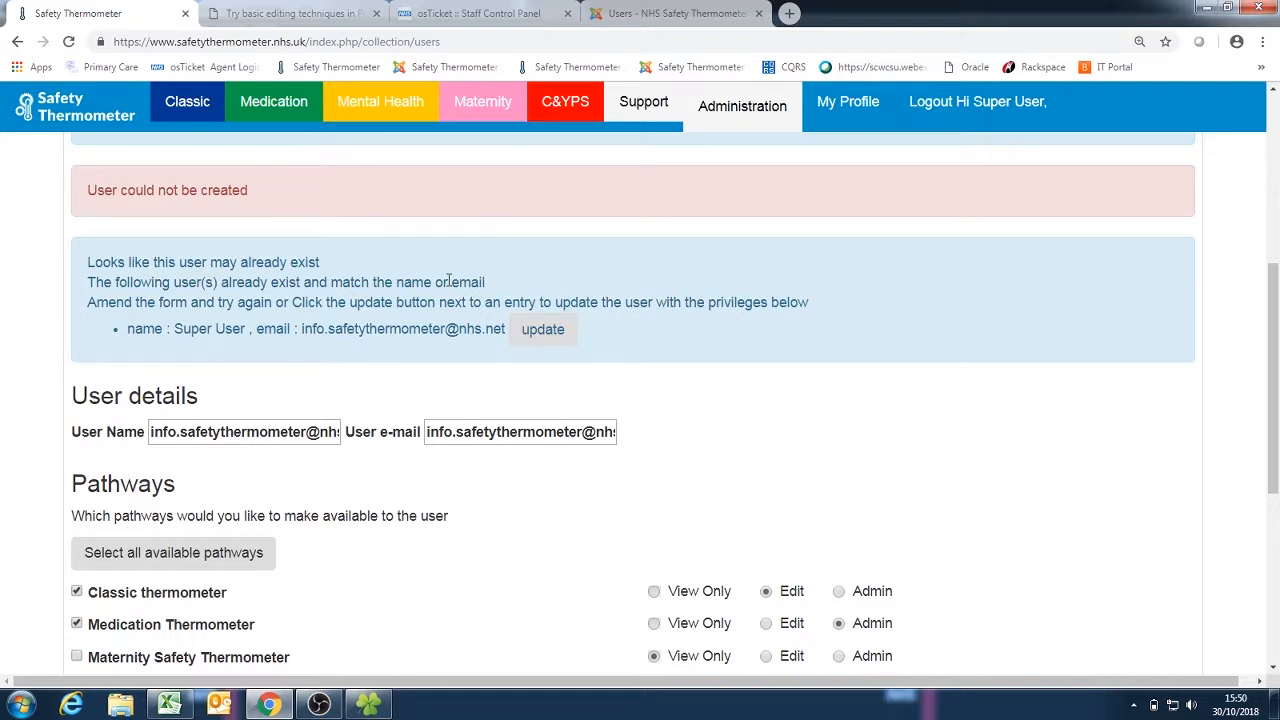
Step: Update the matching existing user with the chosen pathway privileges and close the new user form
left_click(540, 331)
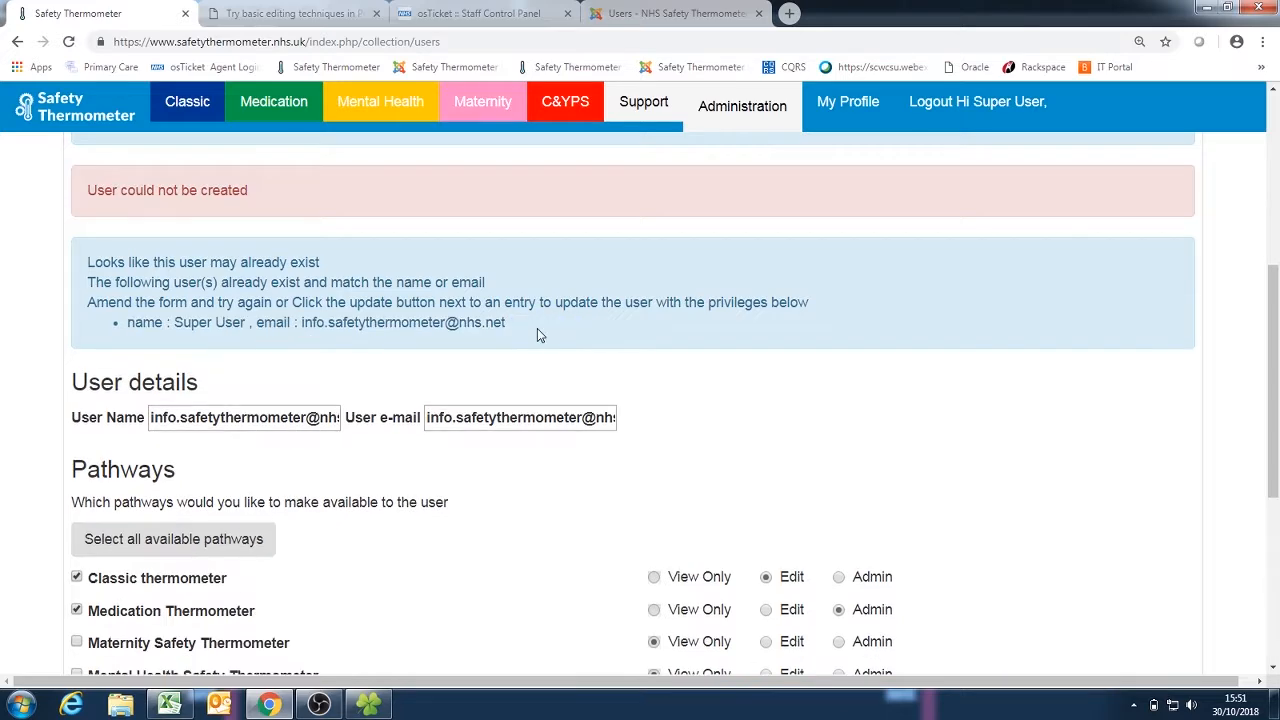
scroll(657, 357, "down", 2)
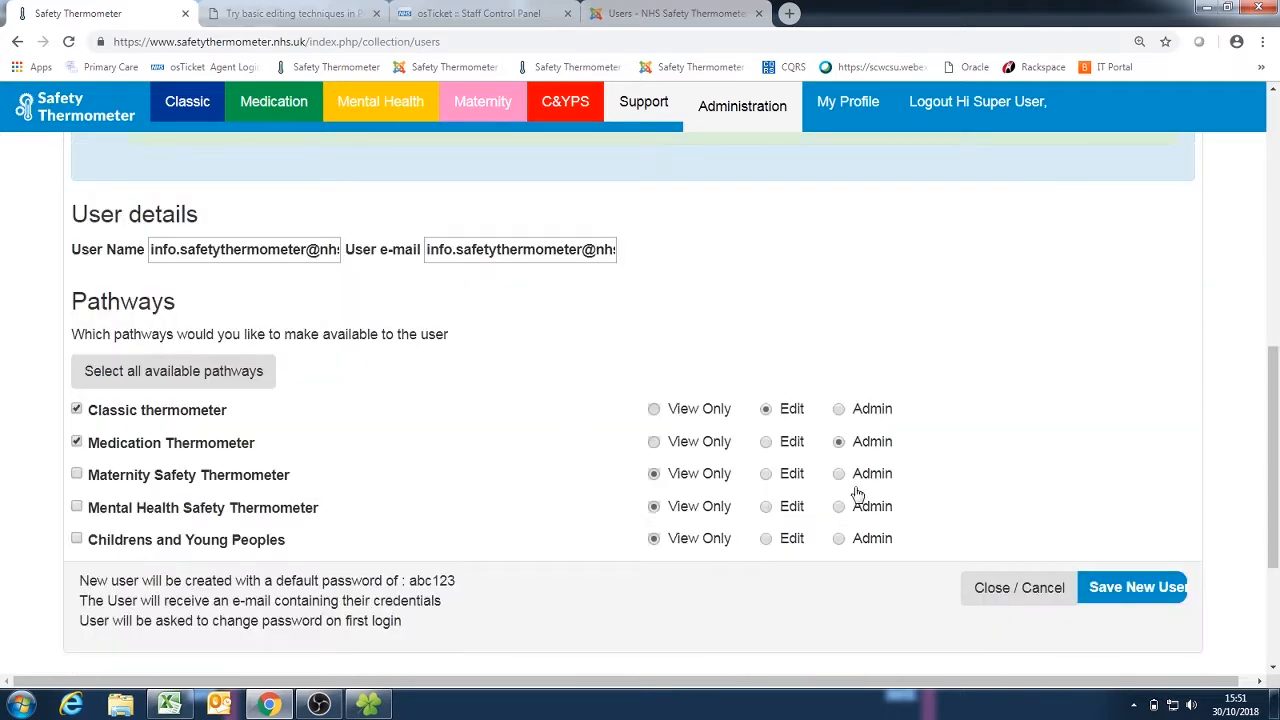
scroll(797, 395, "up", 3)
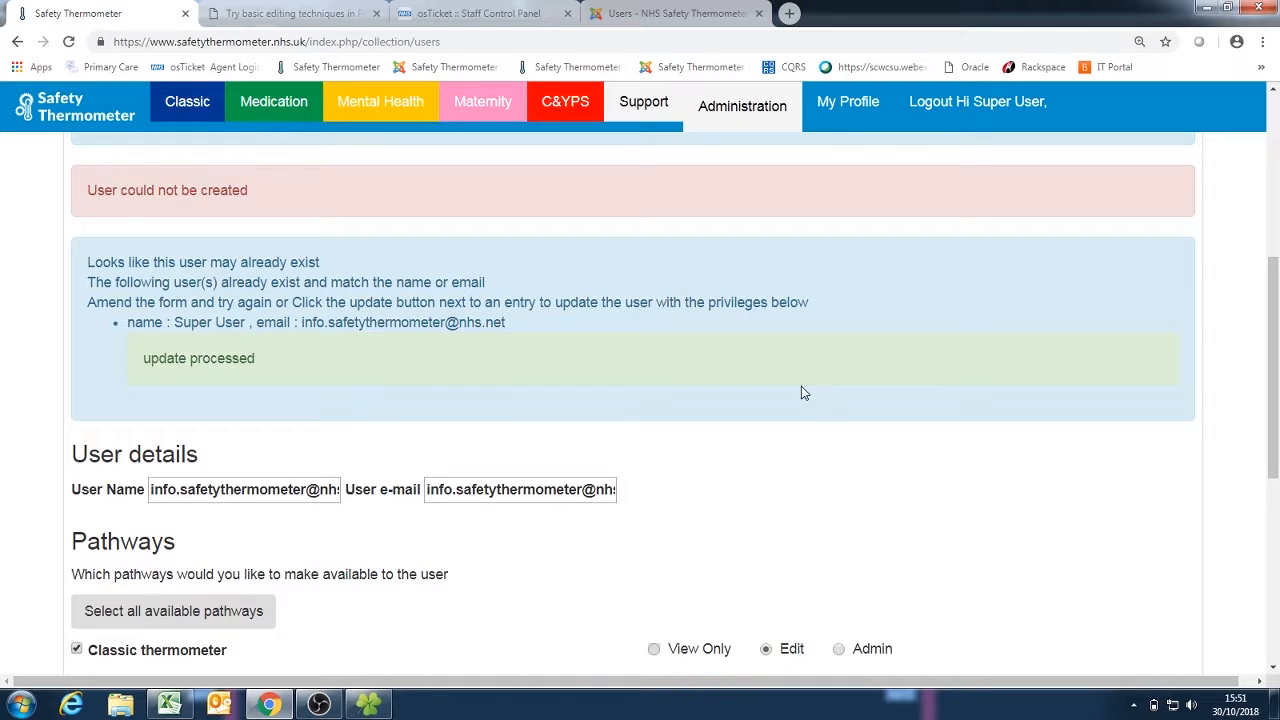
scroll(894, 517, "down", 3)
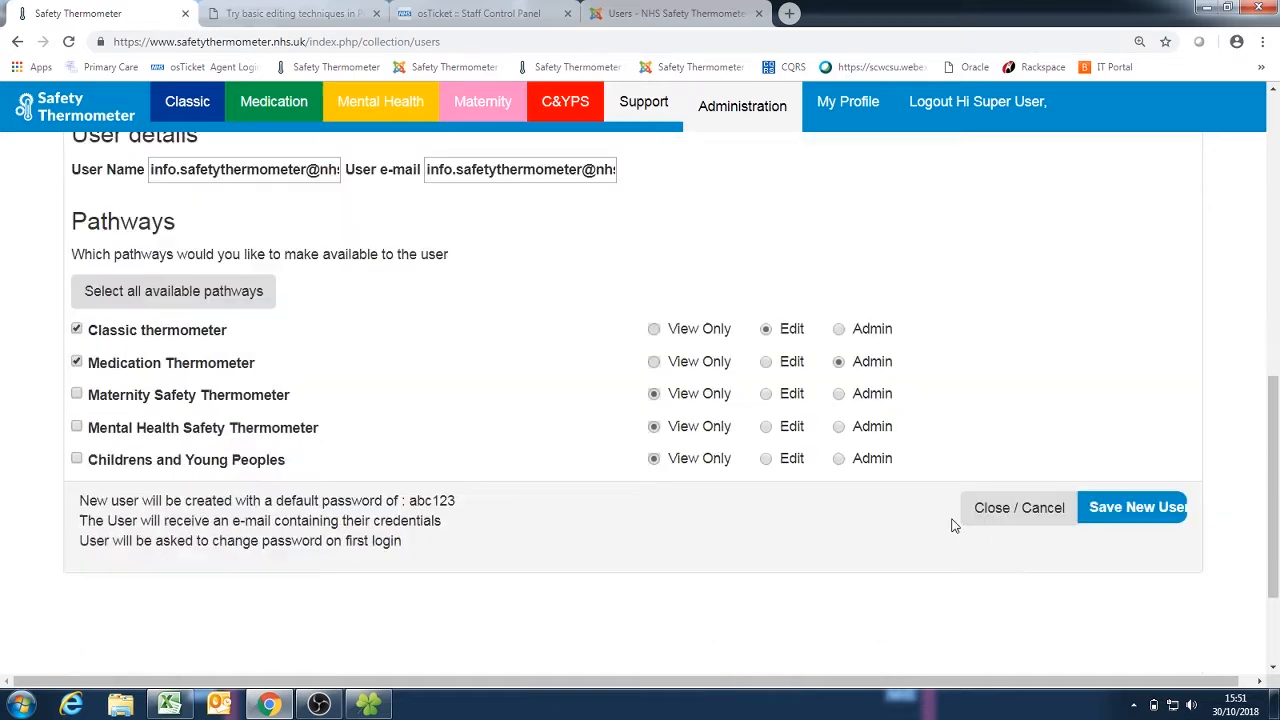
left_click(1019, 512)
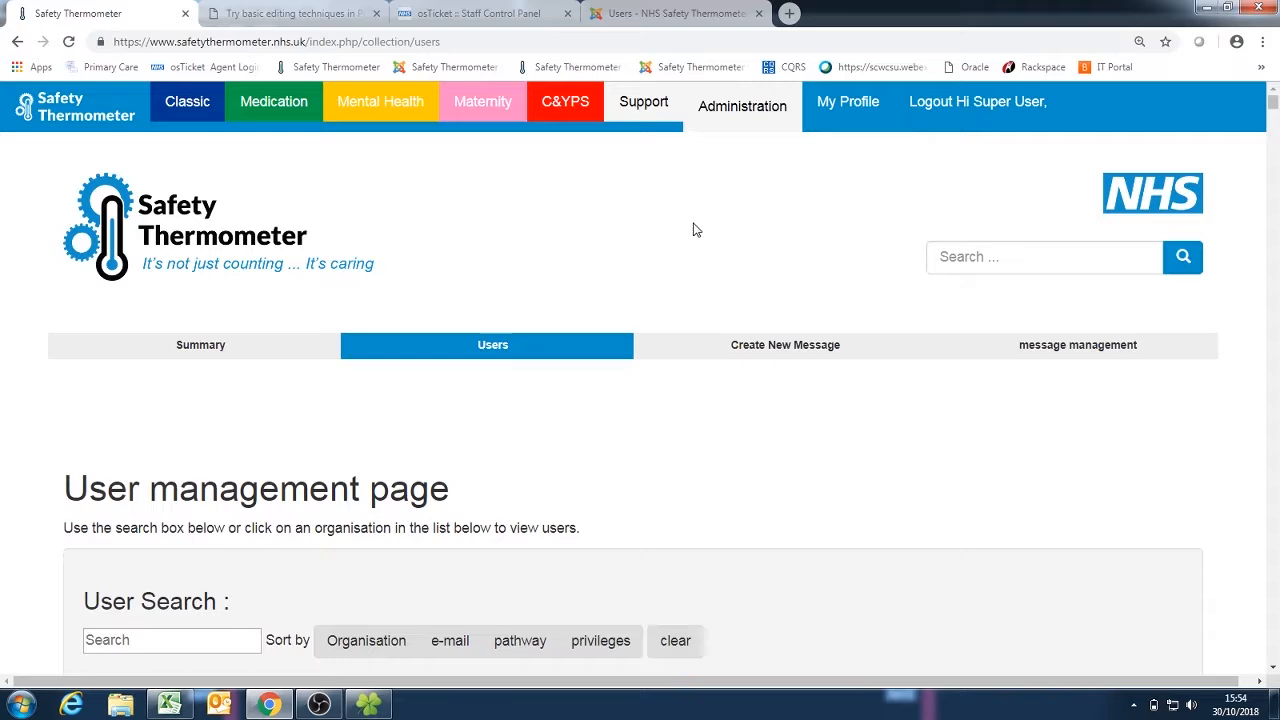
Step: In DUMMY ORG's user list, set the first user's Medication and Classic thermometer privileges to View Only and save the changes
scroll(696, 230, "down", 2)
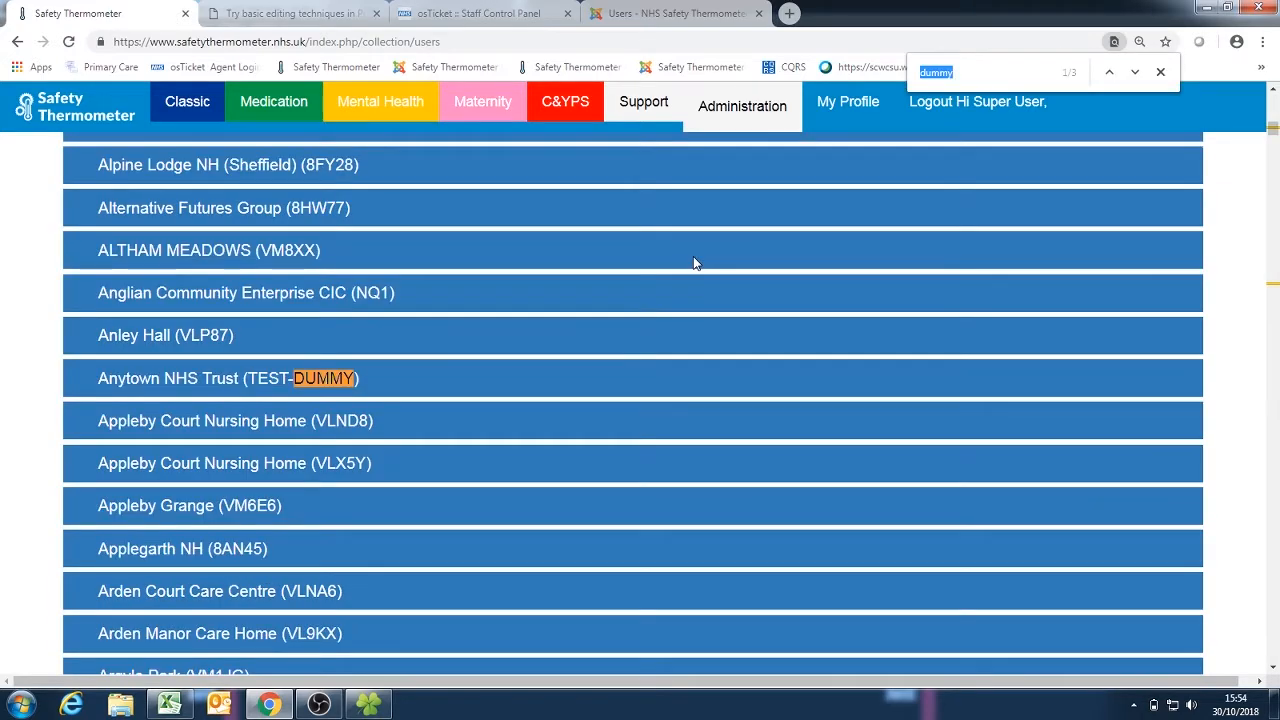
key("Return")
scroll(720, 399, "down", 2)
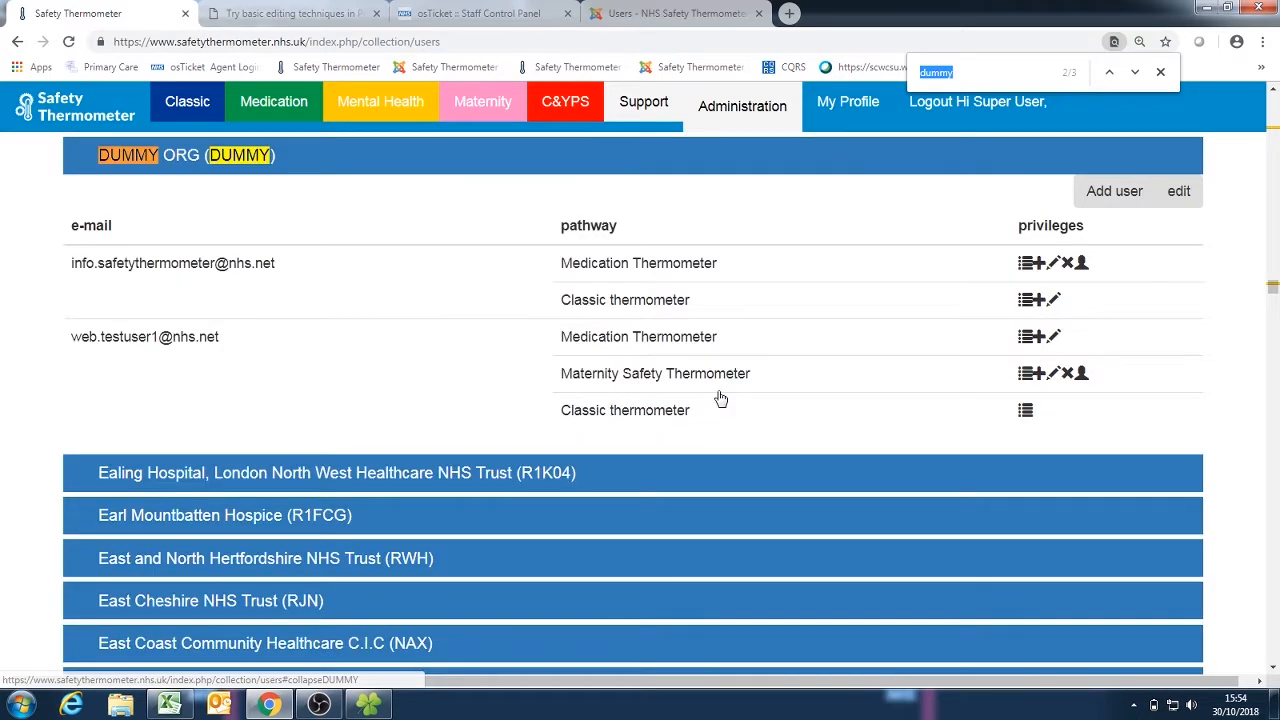
scroll(630, 358, "down", 1)
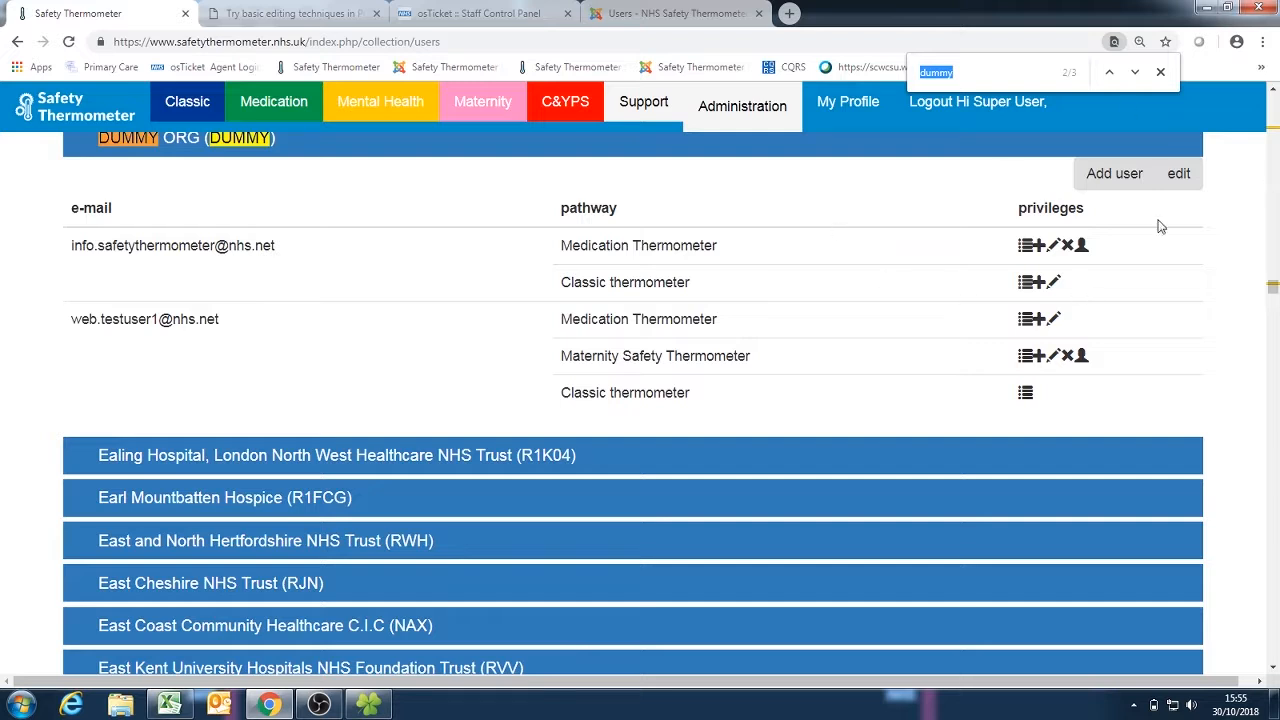
left_click(1180, 174)
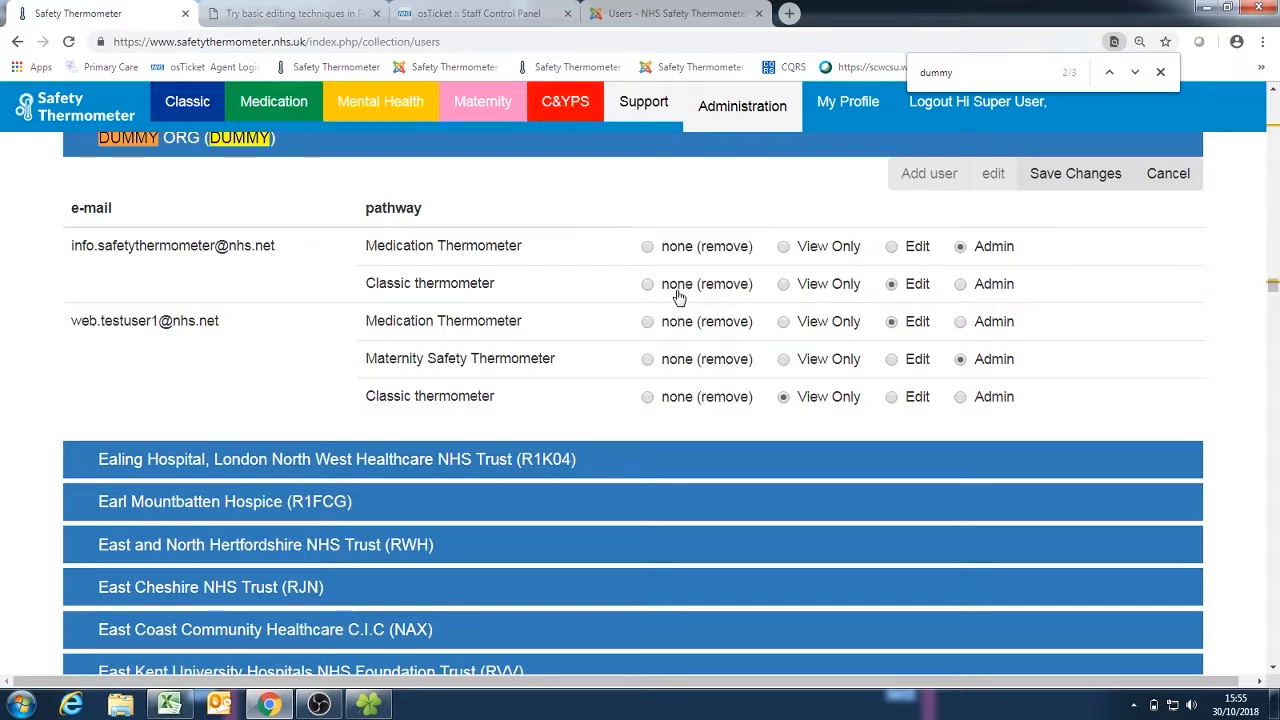
left_click(785, 287)
left_click(1078, 176)
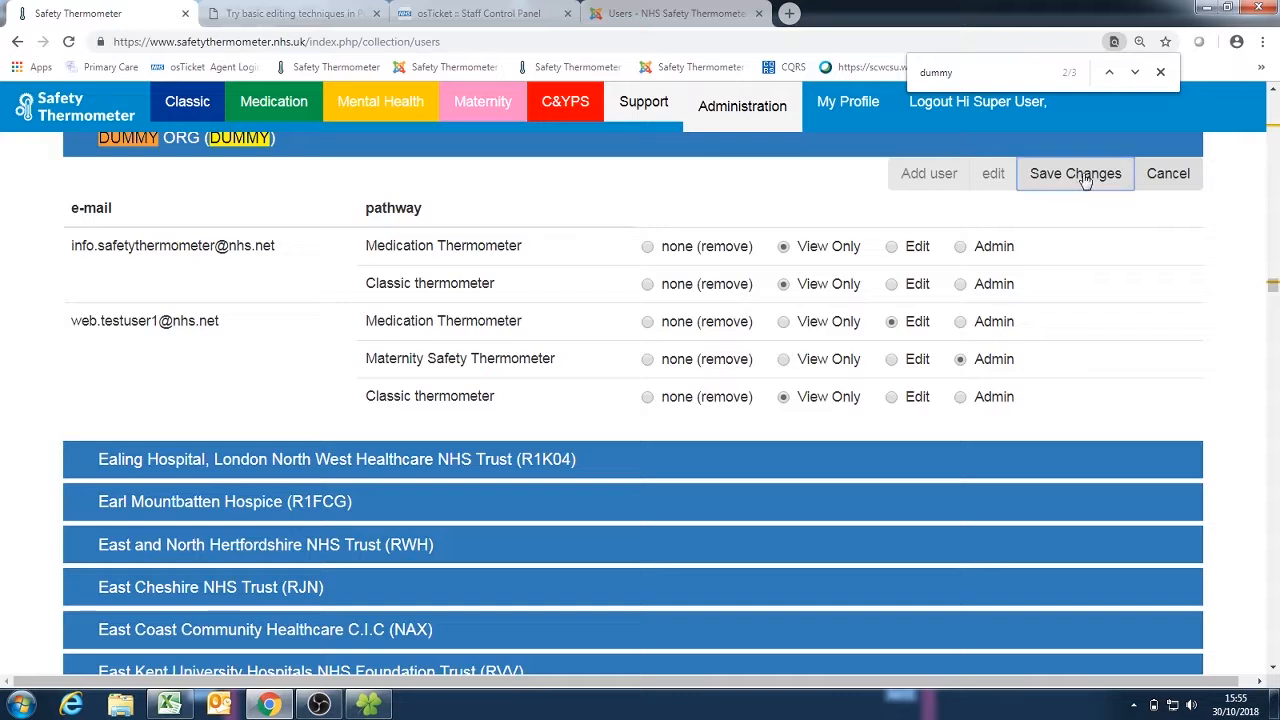